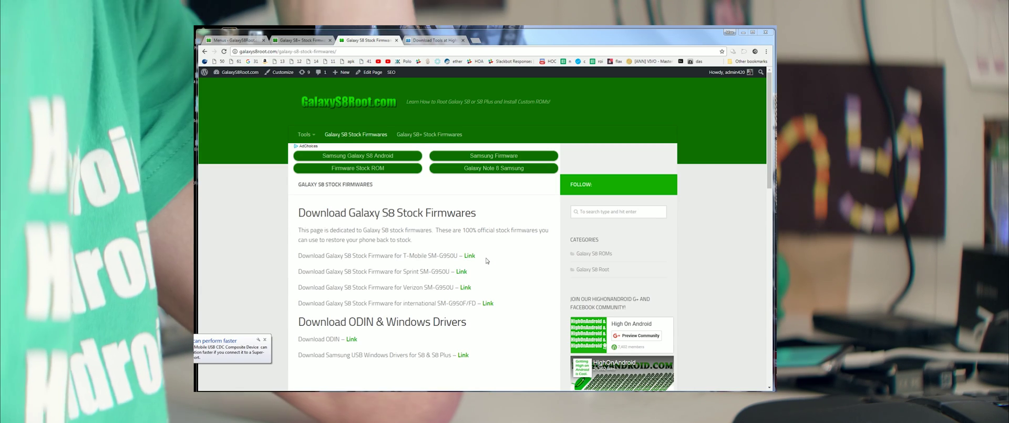
# From the GalaxyS8Root home page, go to Galaxy S8 Stock Firmwares and open the international SM-G950F/FD link
pyautogui.click(342, 109)
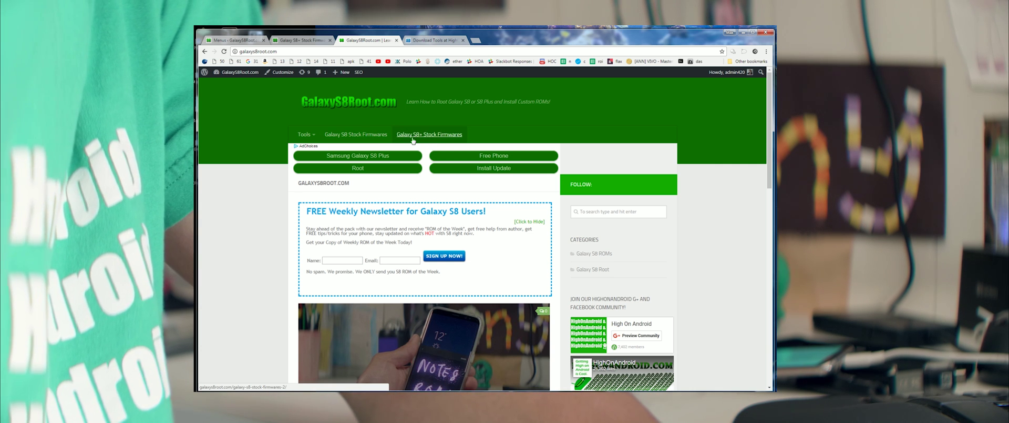
pyautogui.click(355, 138)
pyautogui.scroll(-3, 507, 225)
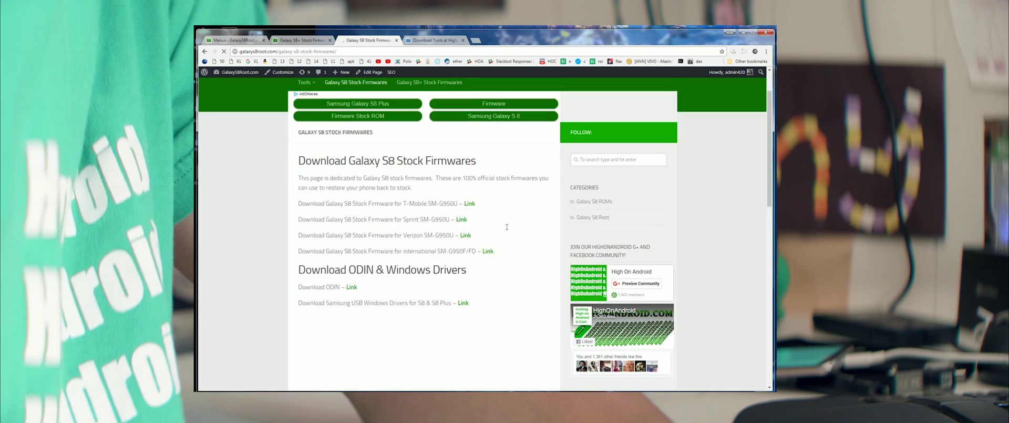
pyautogui.scroll(2, 508, 230)
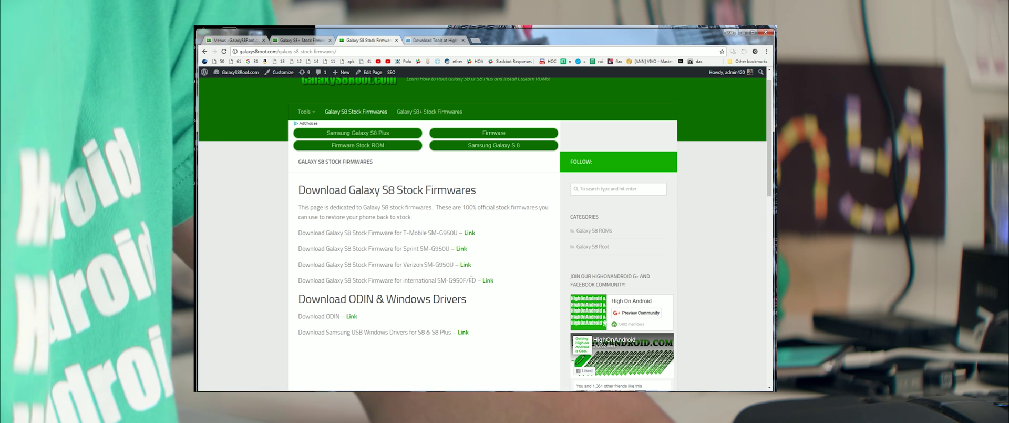
pyautogui.click(487, 282)
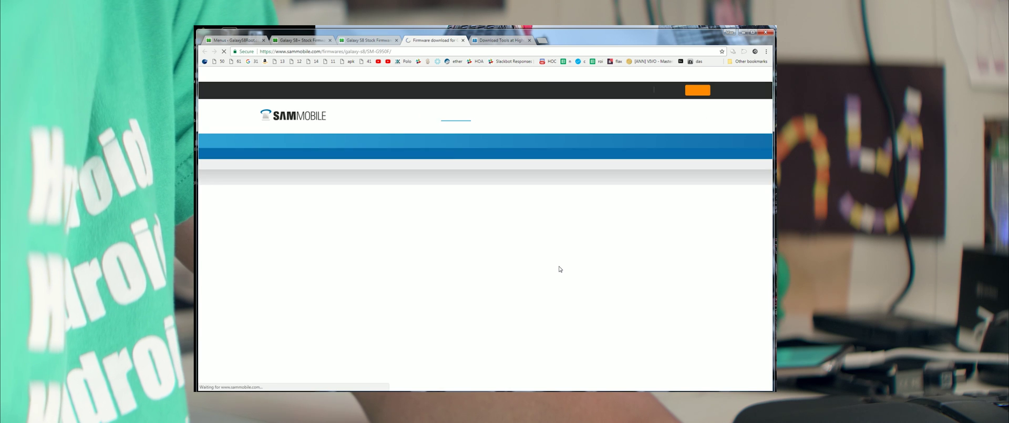
# Scroll through SamMobile's SM-G950F firmware table by country, then return to the Galaxy S8 Stock Firmware tab
pyautogui.scroll(-3, 560, 269)
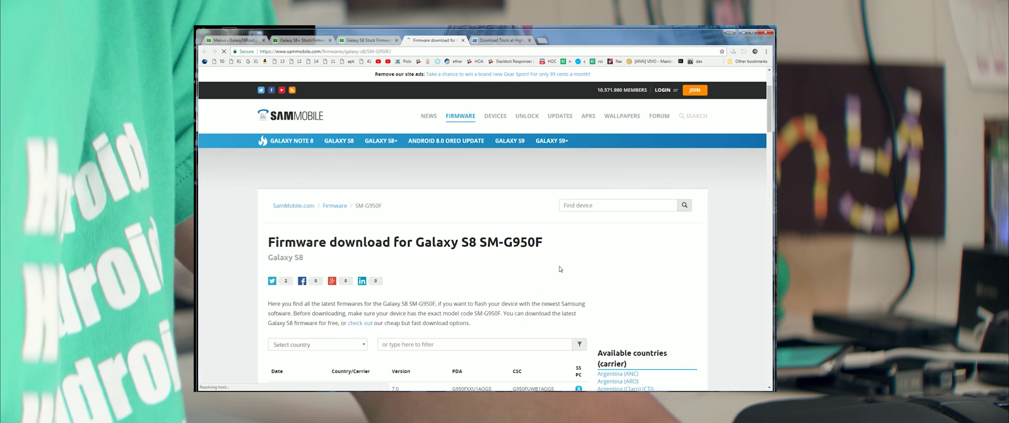
pyautogui.scroll(2, 546, 255)
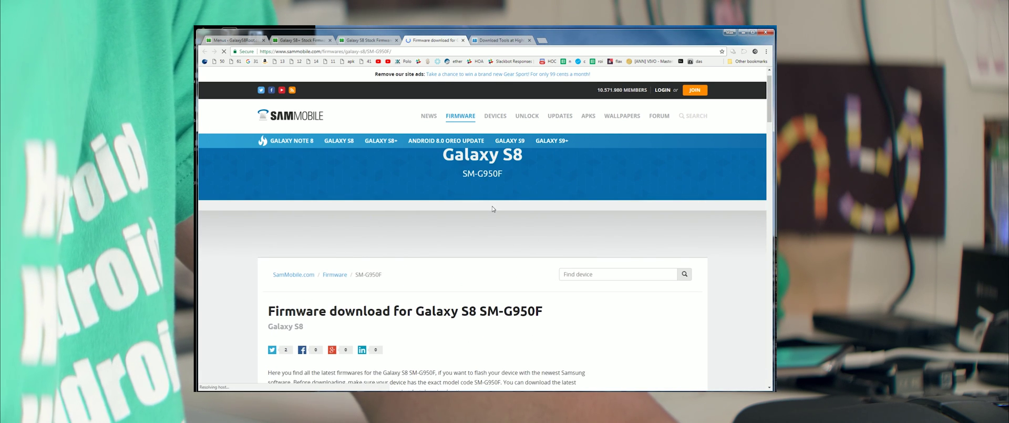
pyautogui.scroll(-4, 493, 208)
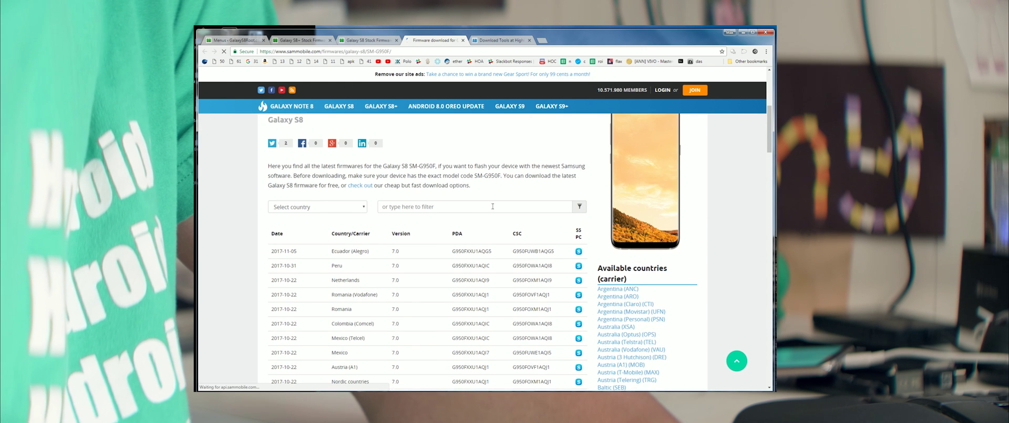
pyautogui.scroll(-1, 493, 206)
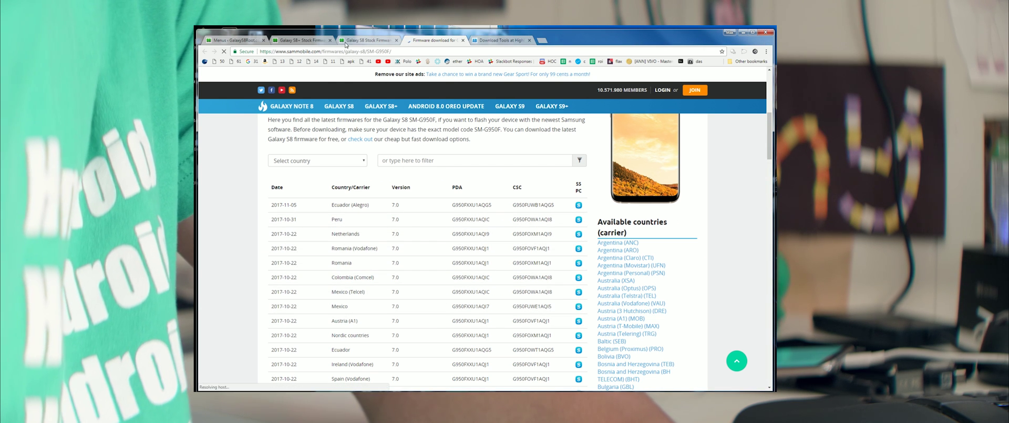
pyautogui.click(352, 45)
# Open the StockROMs.net T-Mobile SM-G950U page and start downloading its firmware zip
pyautogui.click(469, 233)
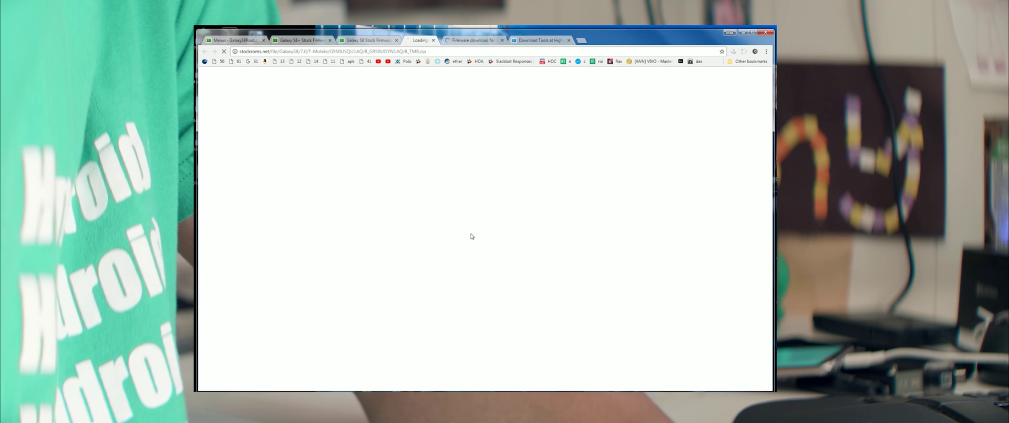
pyautogui.scroll(-3, 524, 192)
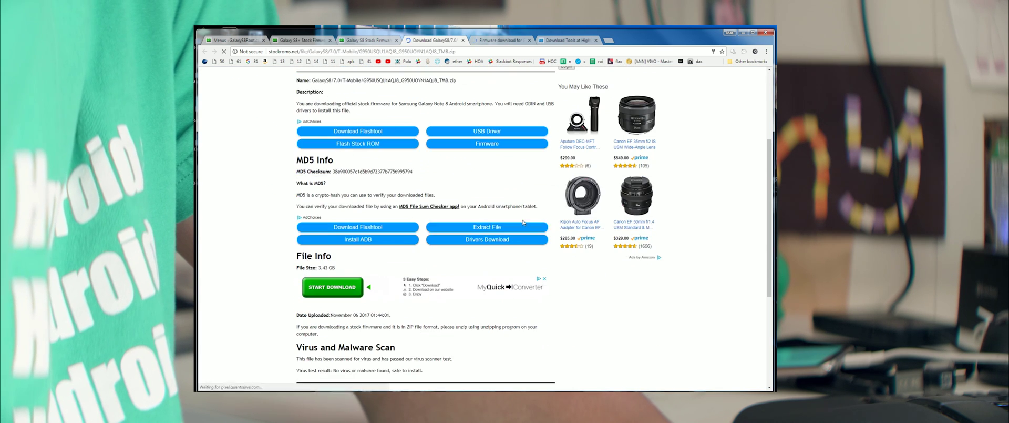
pyautogui.scroll(-3, 575, 308)
pyautogui.scroll(-2, 571, 302)
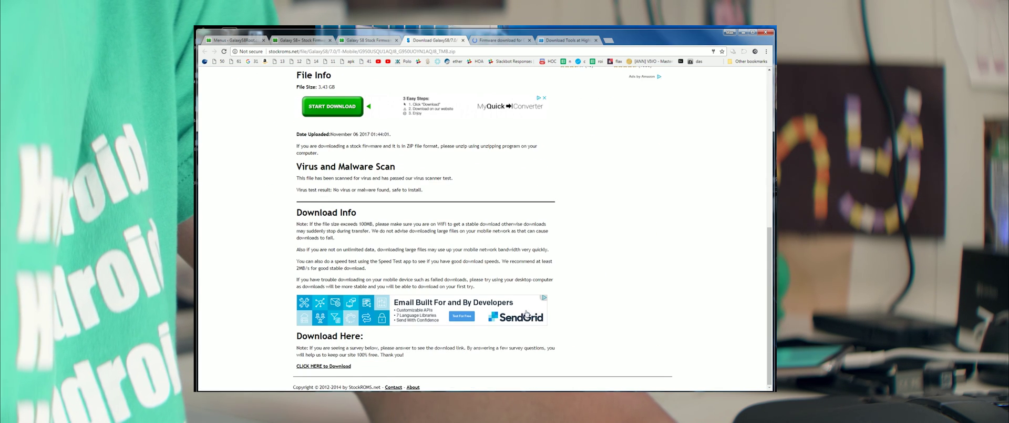
pyautogui.click(314, 366)
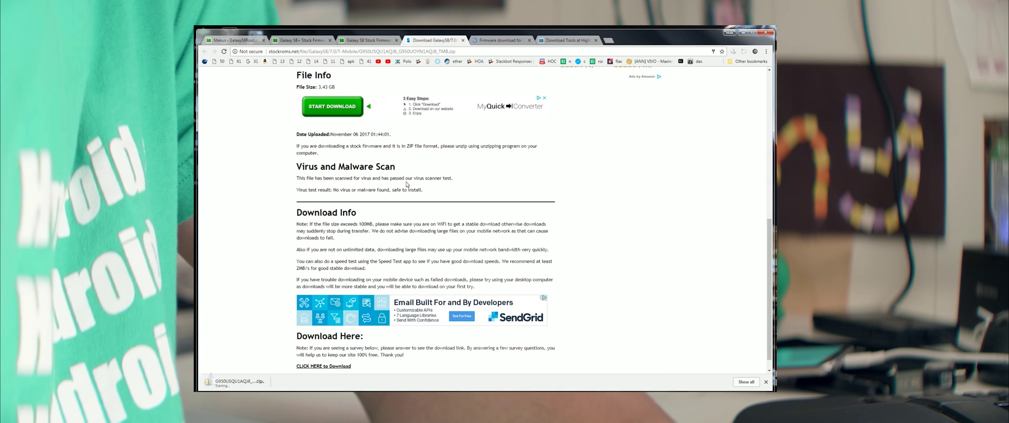
# Cancel the T-Mobile firmware download and close the StockROMs.net tab
pyautogui.click(270, 382)
pyautogui.click(298, 373)
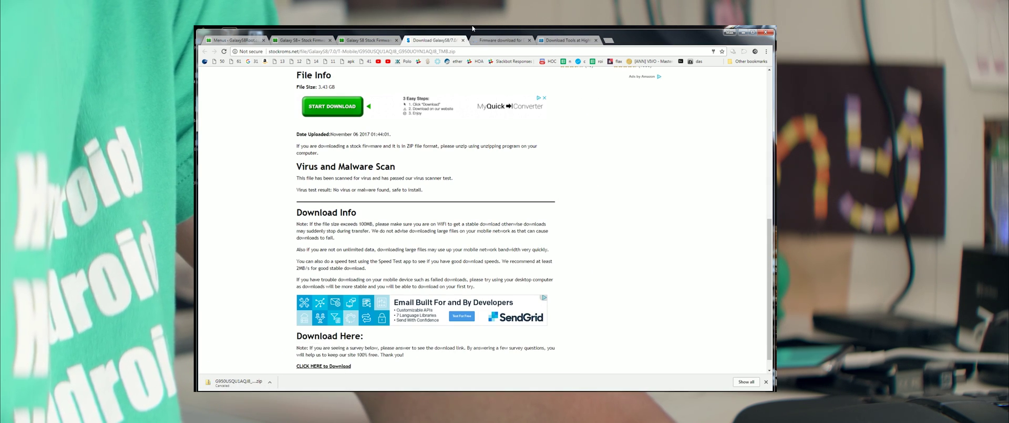
pyautogui.click(463, 40)
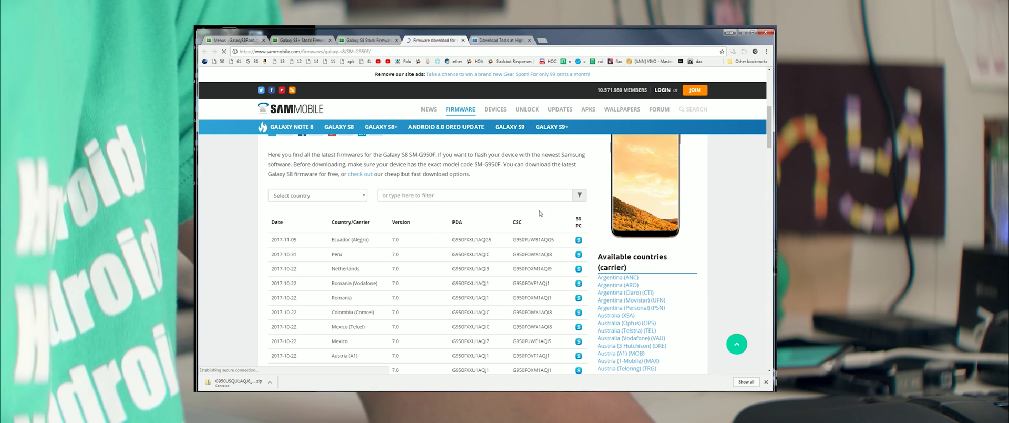
pyautogui.scroll(-2, 540, 213)
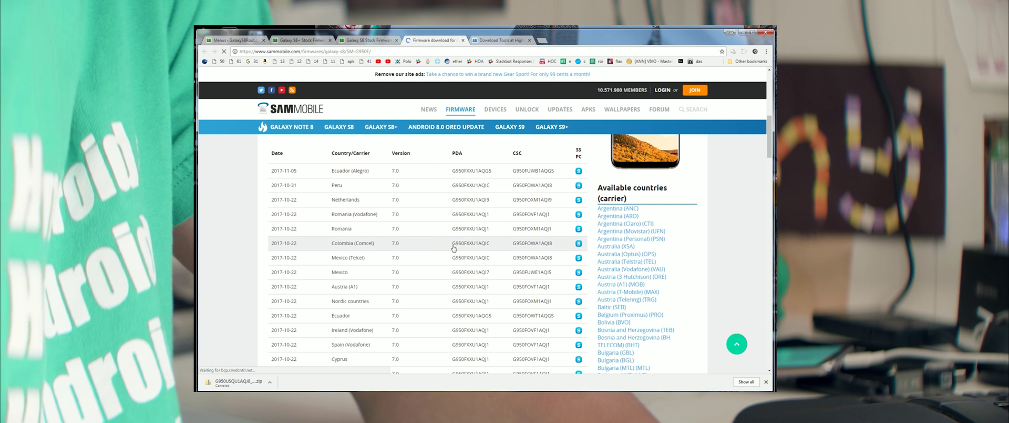
pyautogui.scroll(-2, 454, 248)
pyautogui.scroll(3, 288, 235)
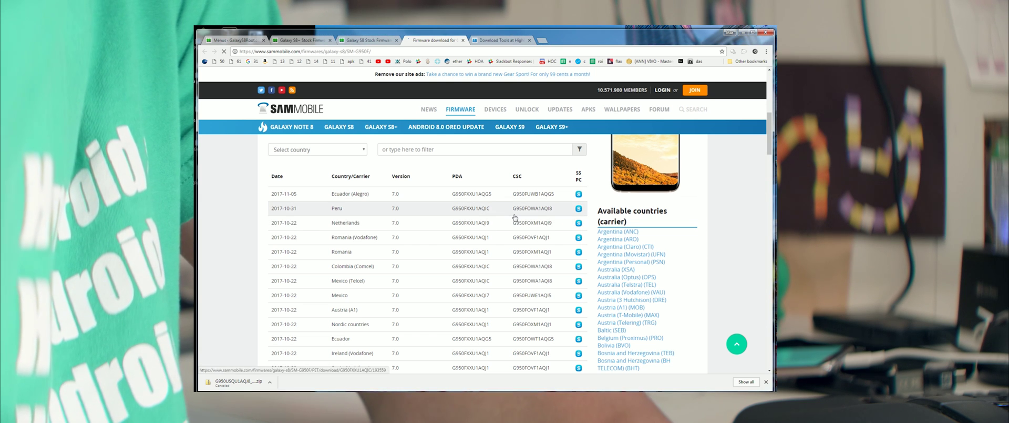
# Switch back to the GalaxyS8Root firmware tab, then over to the Explorer Downloads folder
pyautogui.hotkey('ctrl', 'shift', 'Tab')
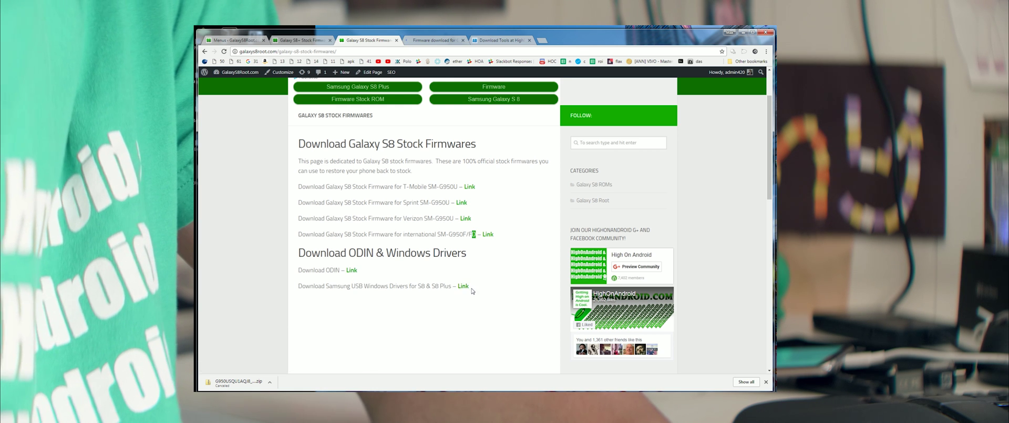
pyautogui.hotkey('alt', 'Tab')
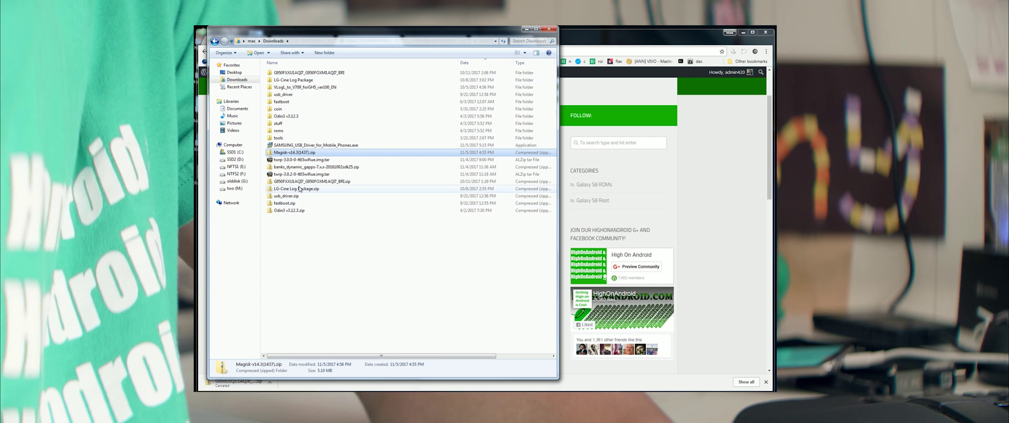
# Inspect the G950FXXU1AQI7_G950FOXM1AQI7_BRI zip and its extracted firmware folder in Downloads
pyautogui.click(331, 182)
pyautogui.doubleClick(326, 183)
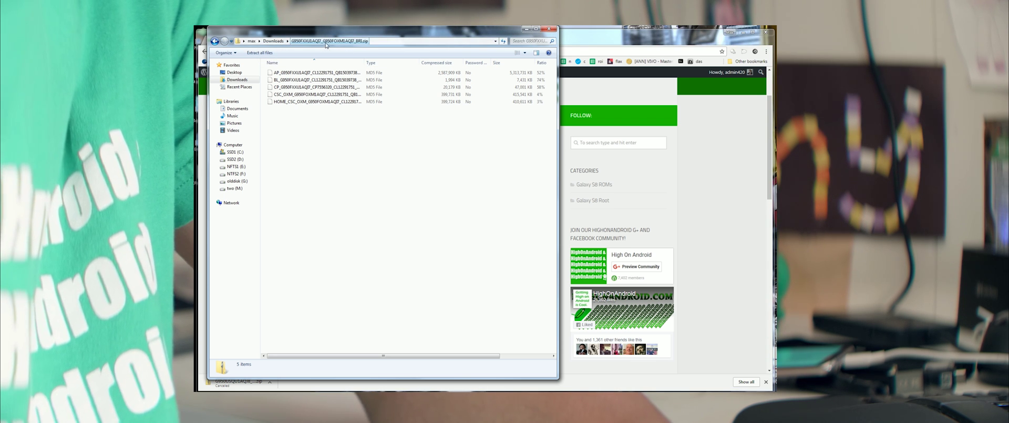
pyautogui.click(279, 42)
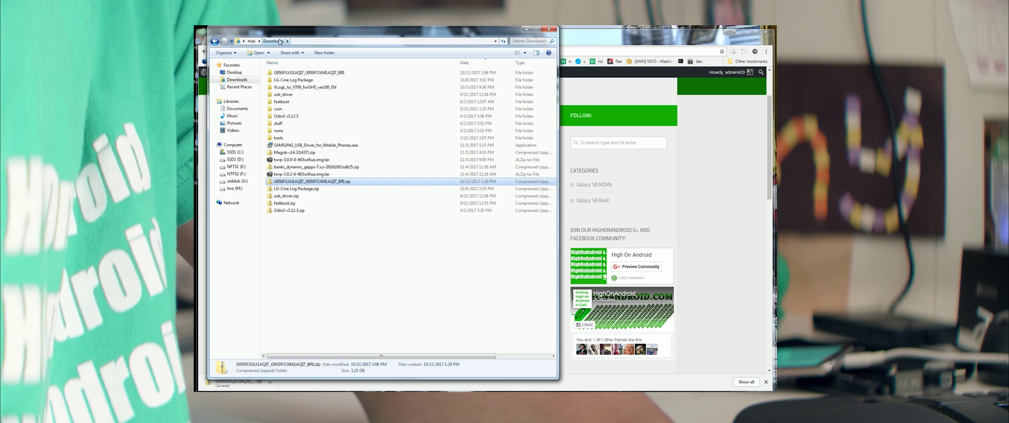
pyautogui.doubleClick(298, 73)
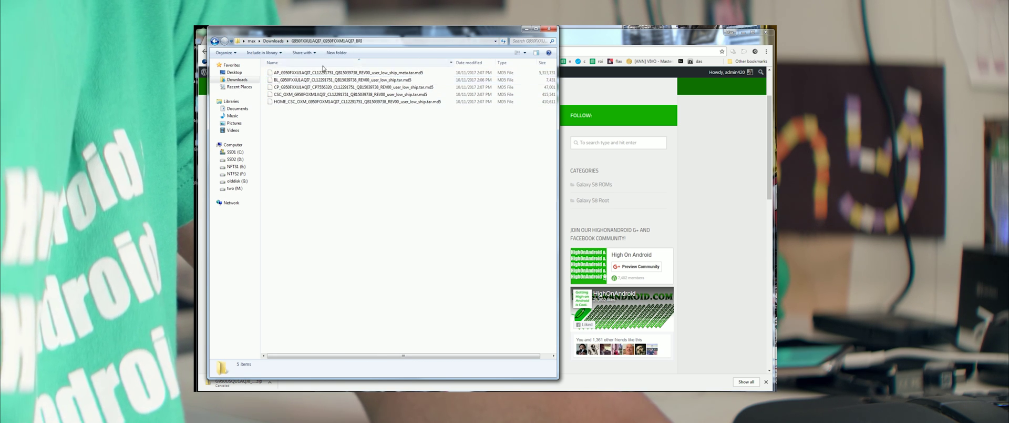
pyautogui.press('BackSpace')
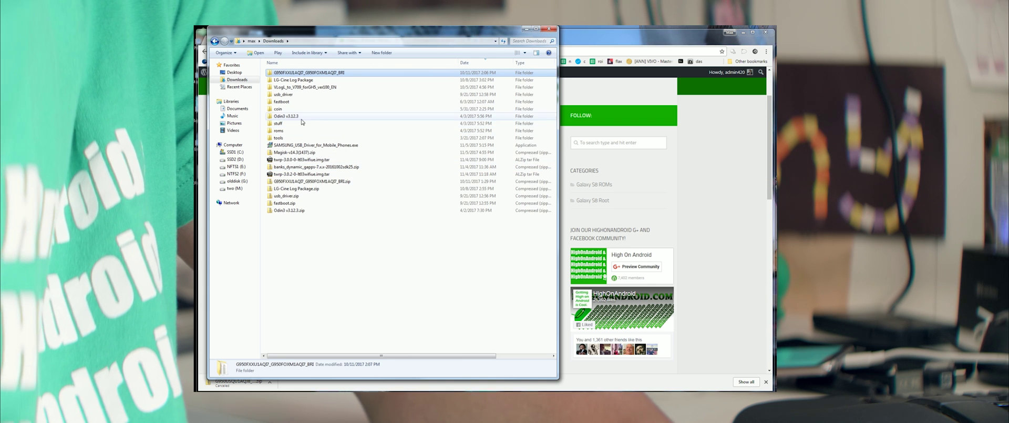
# Open the extracted Odin3 v3.12.3 folder and run Odin3.exe past the security warning
pyautogui.doubleClick(303, 210)
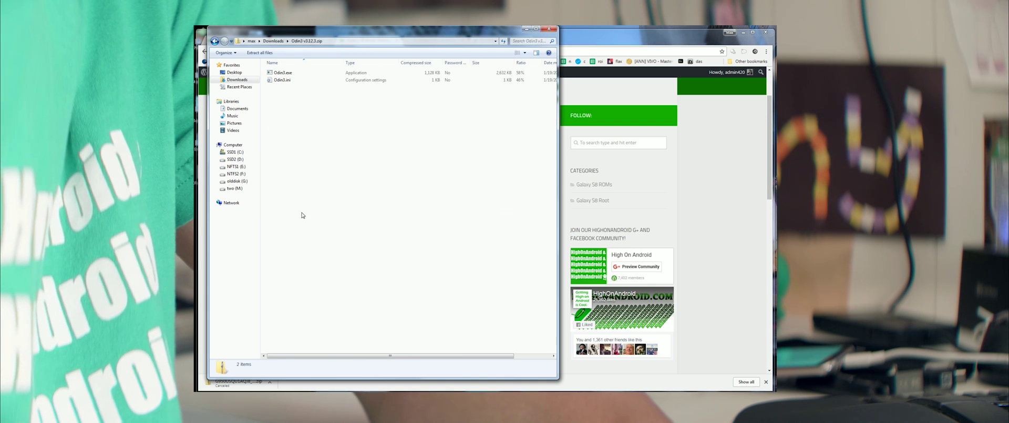
pyautogui.press('BackSpace')
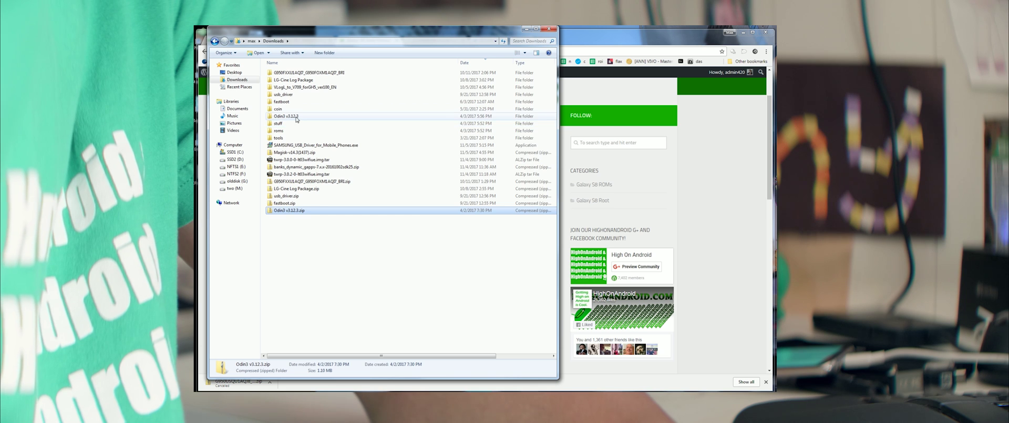
pyautogui.doubleClick(297, 117)
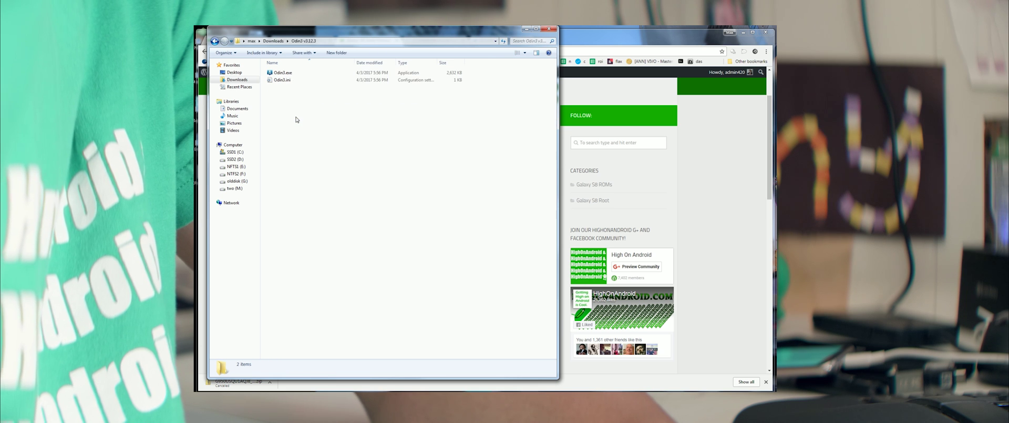
pyautogui.doubleClick(285, 73)
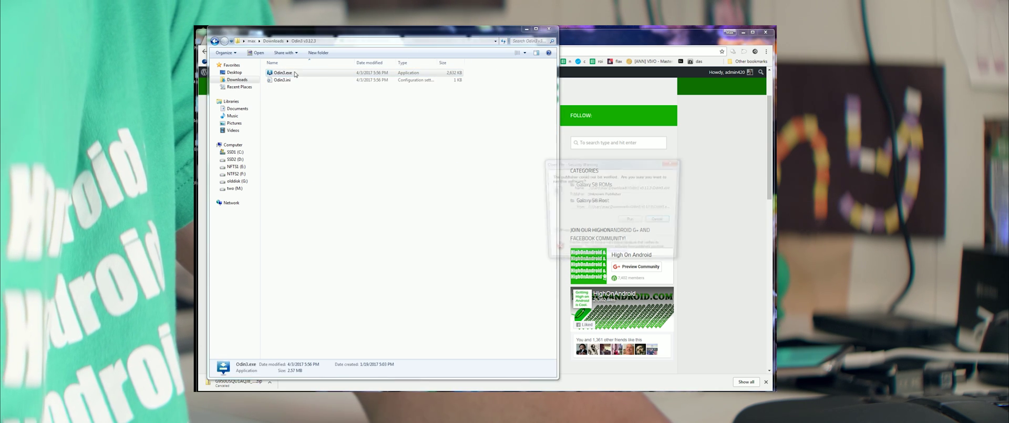
pyautogui.click(629, 221)
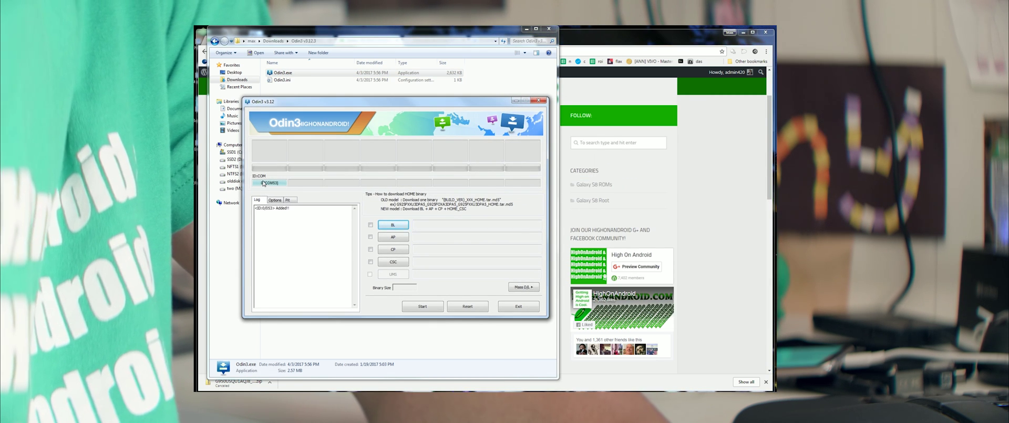
# Return Explorer to the Downloads folder and select the Samsung USB driver installer
pyautogui.click(277, 42)
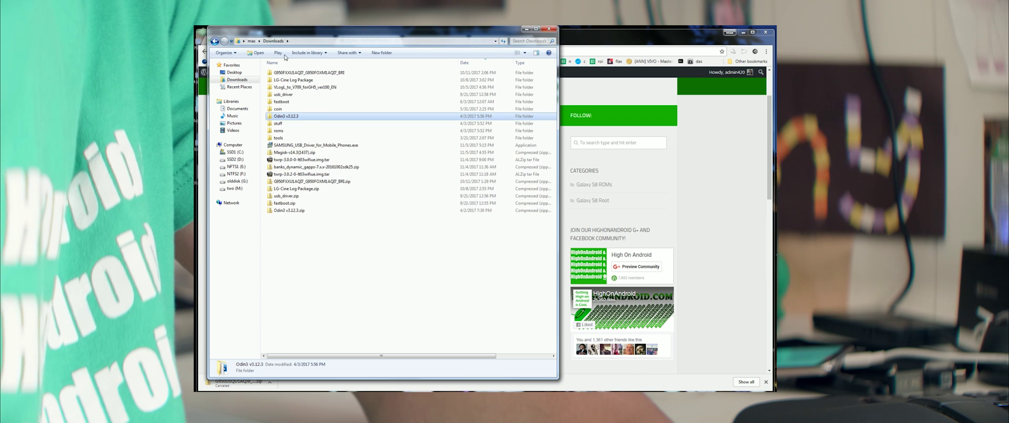
pyautogui.click(336, 145)
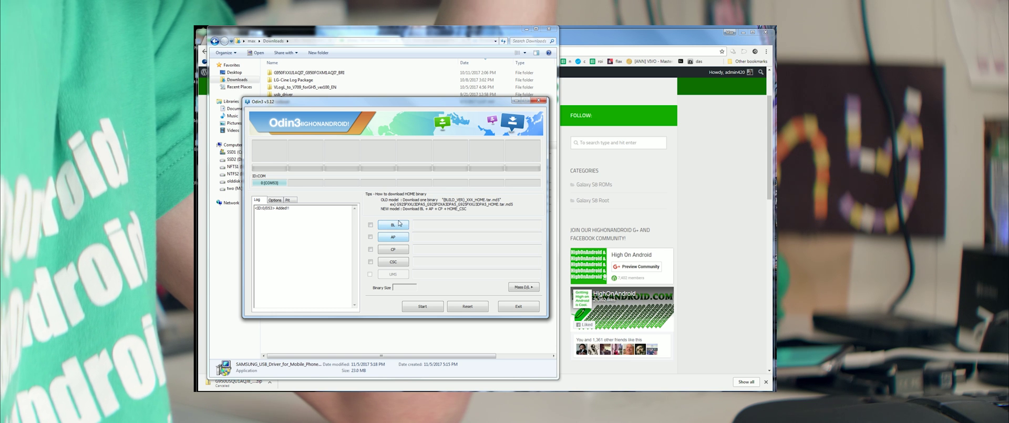
# Load the BL .tar.md5 file from the G950FXXU1AQI7_G950FOXM1AQI7_BRI folder into Odin's BL slot
pyautogui.click(399, 224)
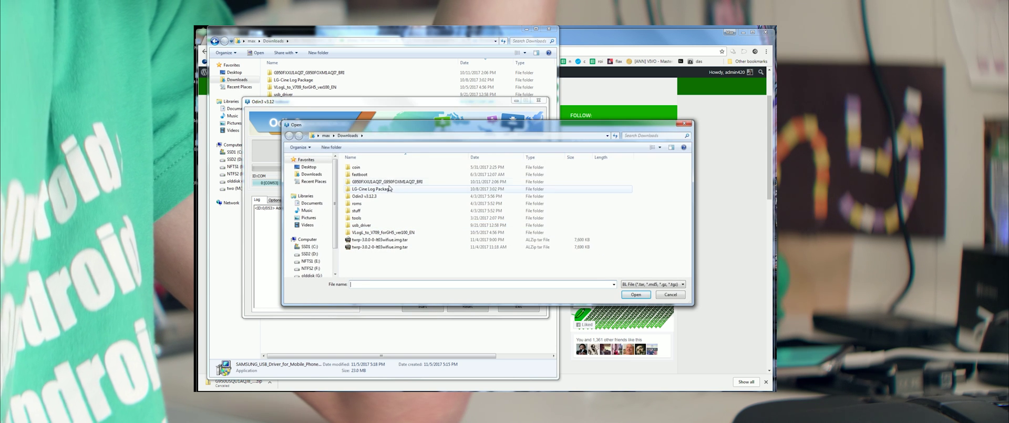
pyautogui.click(390, 184)
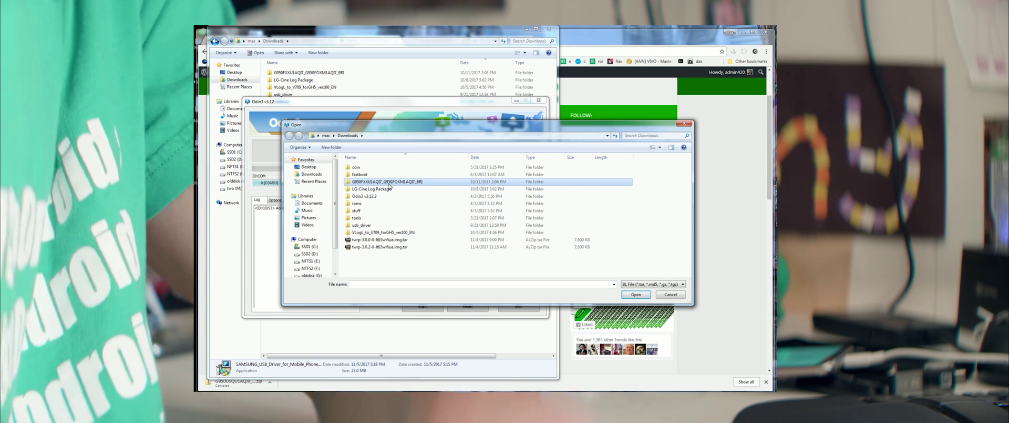
pyautogui.doubleClick(389, 183)
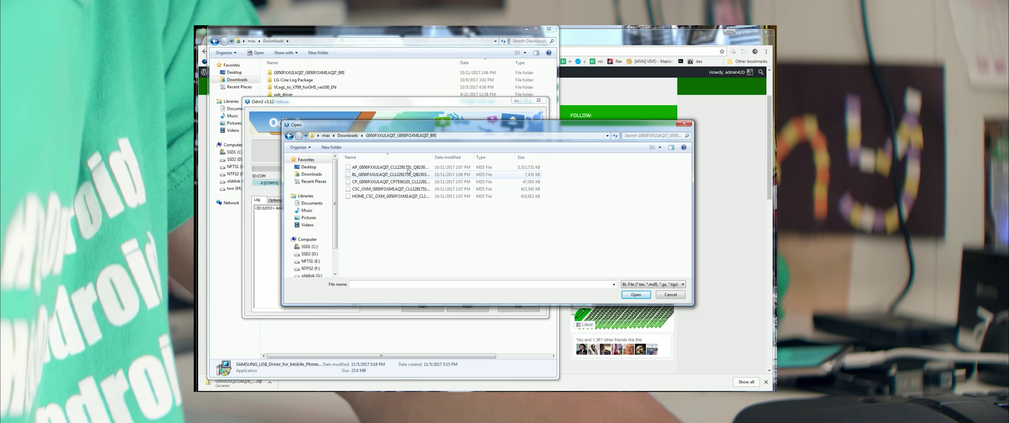
pyautogui.doubleClick(434, 156)
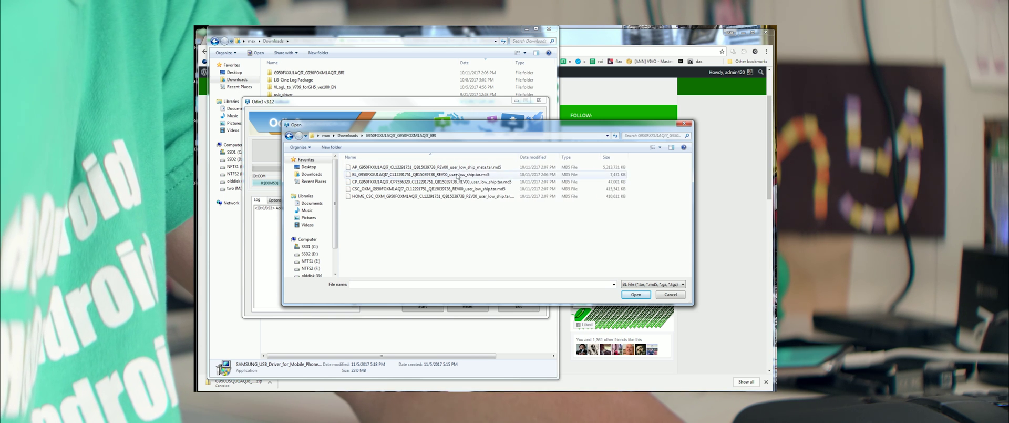
pyautogui.click(432, 175)
pyautogui.click(634, 294)
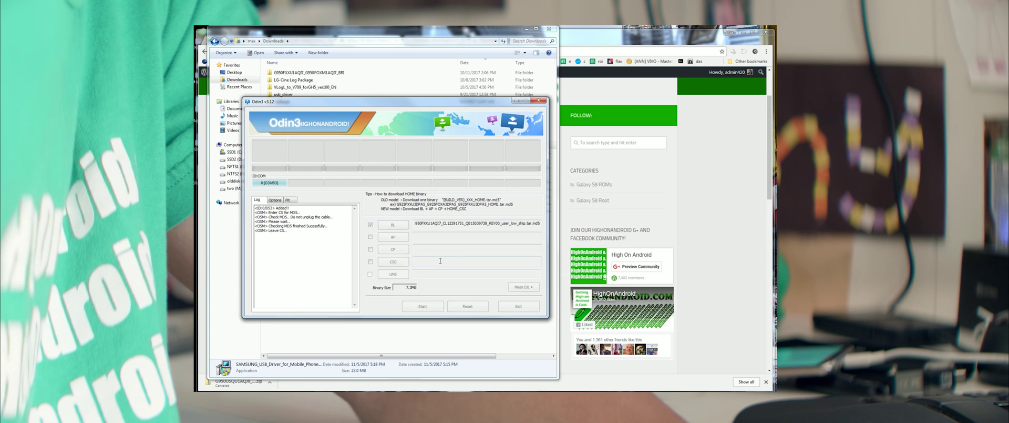
# Load the matching AP and CP .tar.md5 files into their Odin slots
pyautogui.click(394, 240)
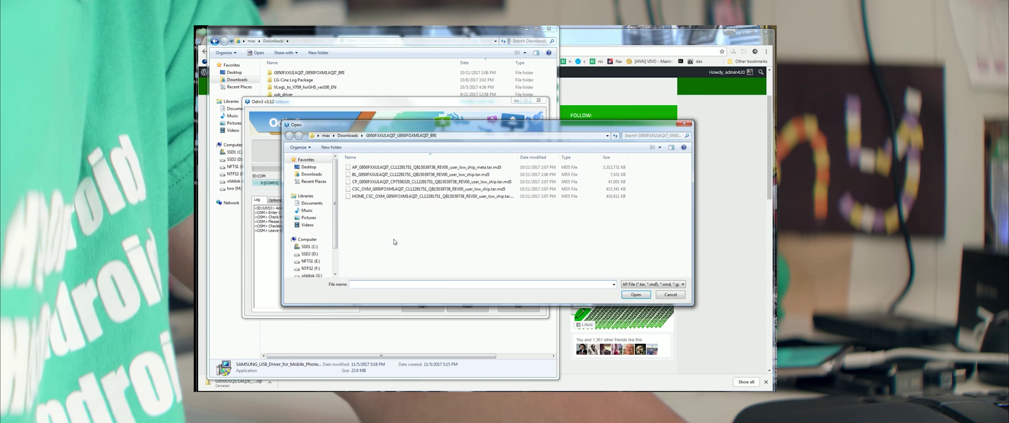
pyautogui.click(393, 168)
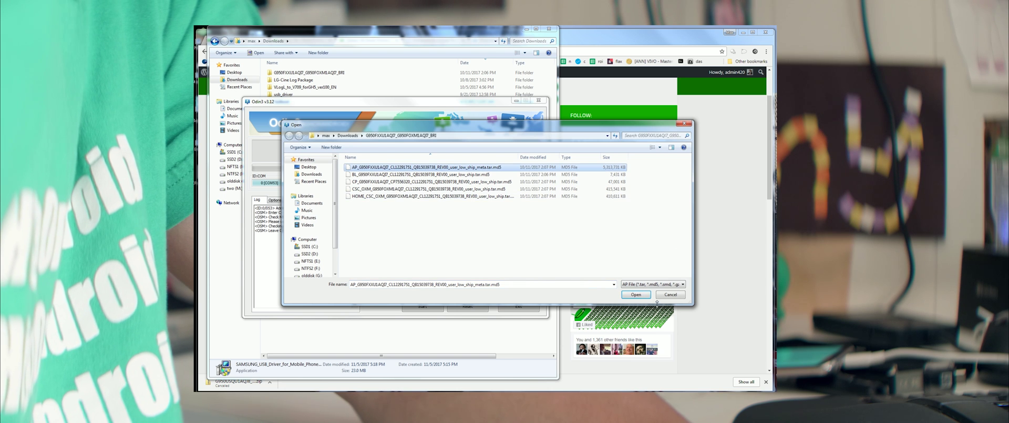
pyautogui.click(637, 295)
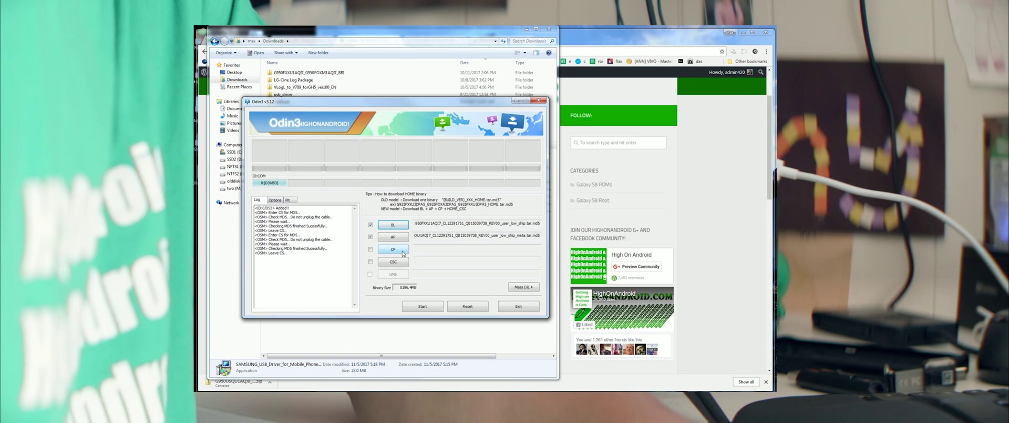
pyautogui.click(403, 250)
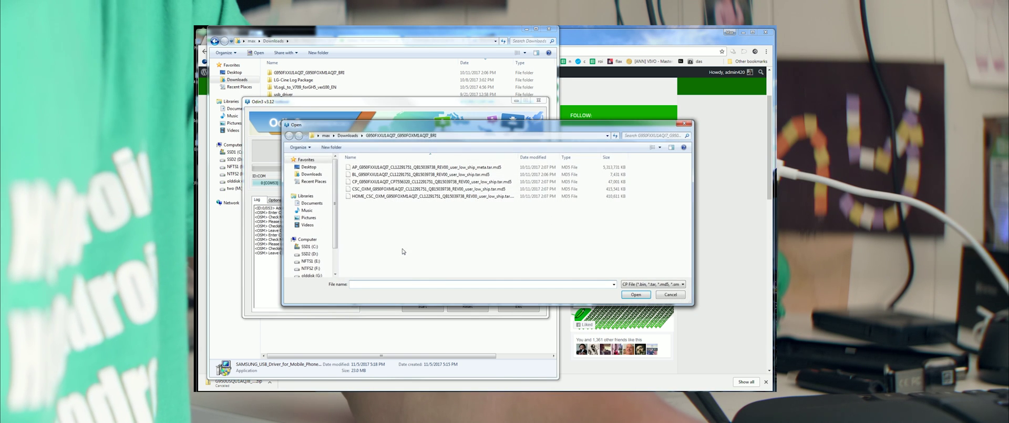
pyautogui.click(374, 182)
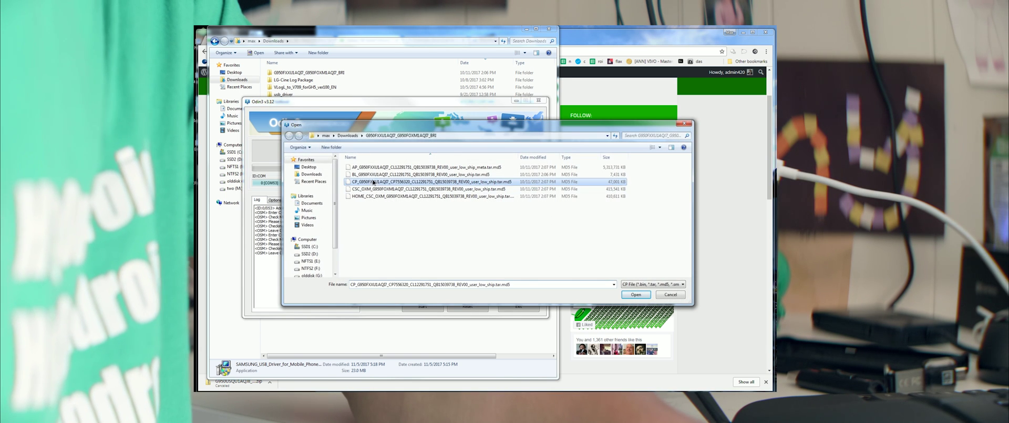
pyautogui.click(635, 295)
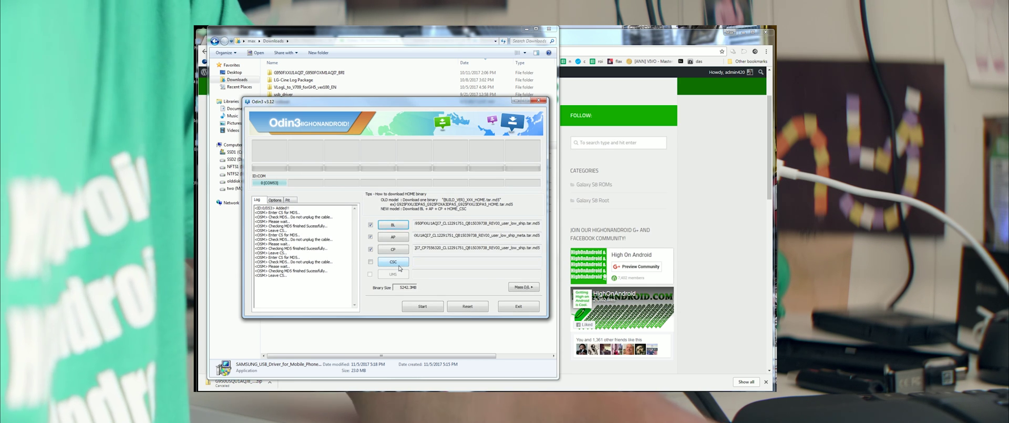
pyautogui.click(393, 262)
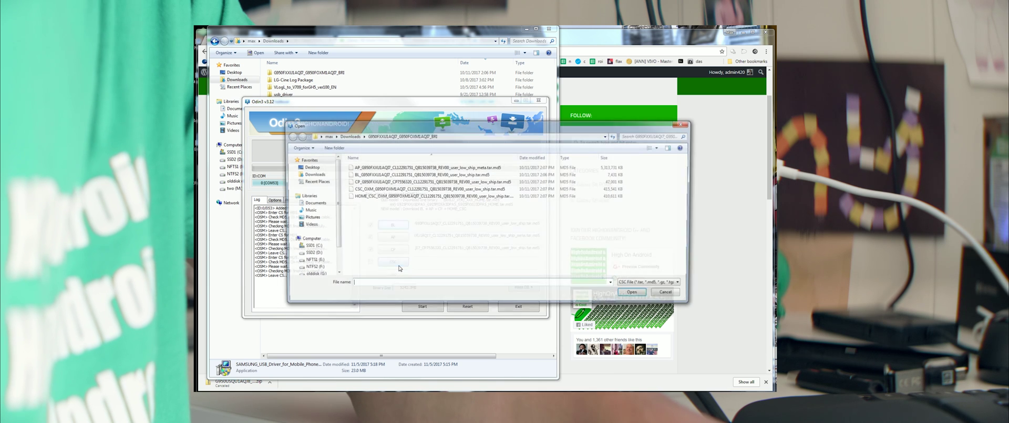
pyautogui.click(461, 190)
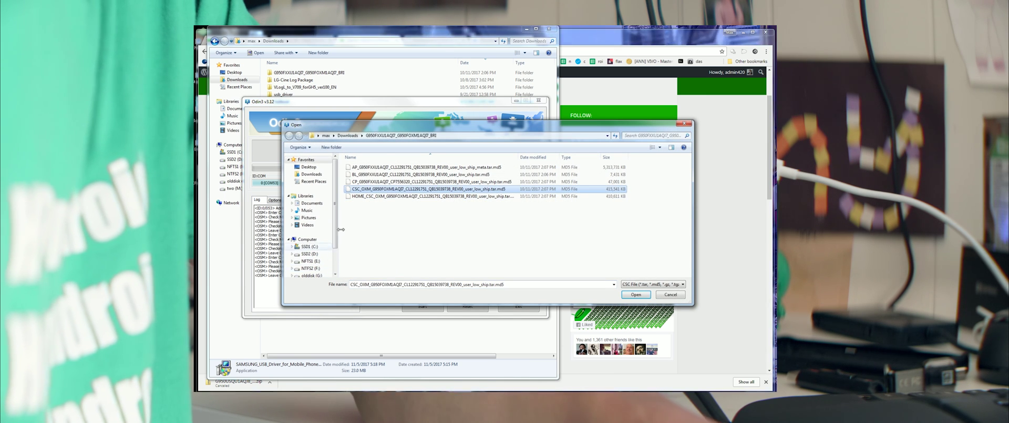
pyautogui.click(671, 296)
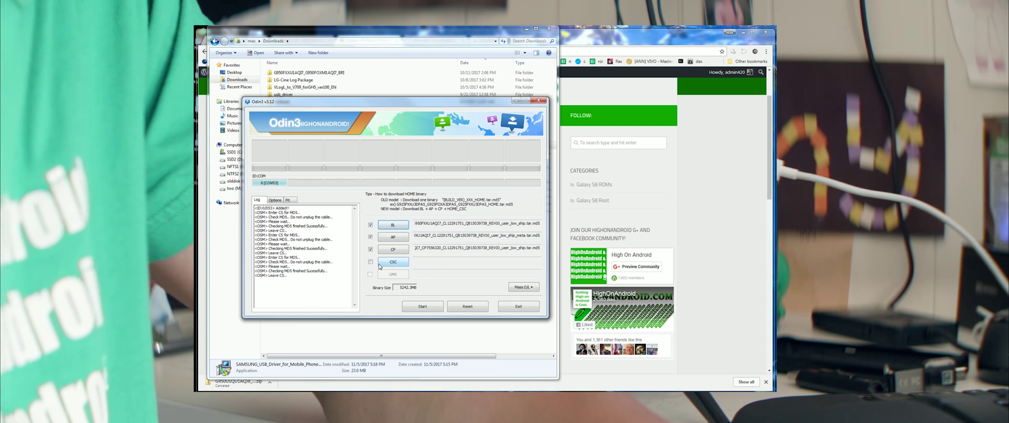
# Start flashing the loaded BL, AP and CP firmware to the phone
pyautogui.click(423, 305)
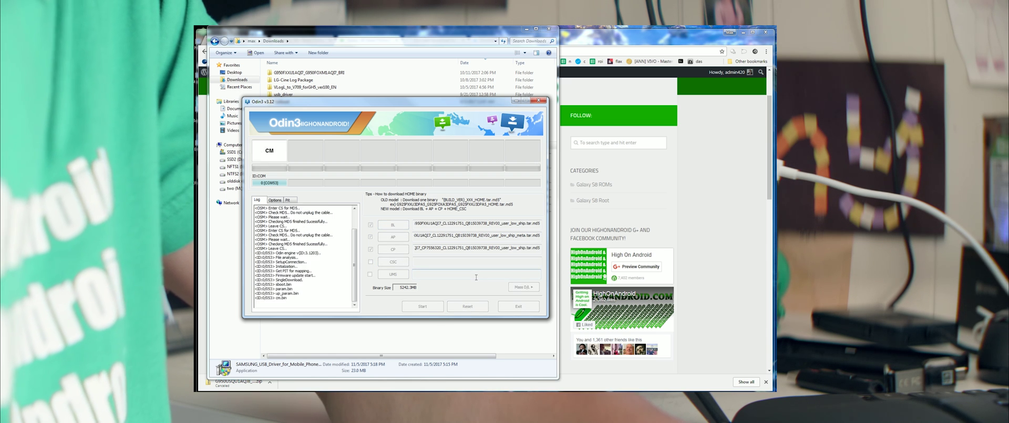